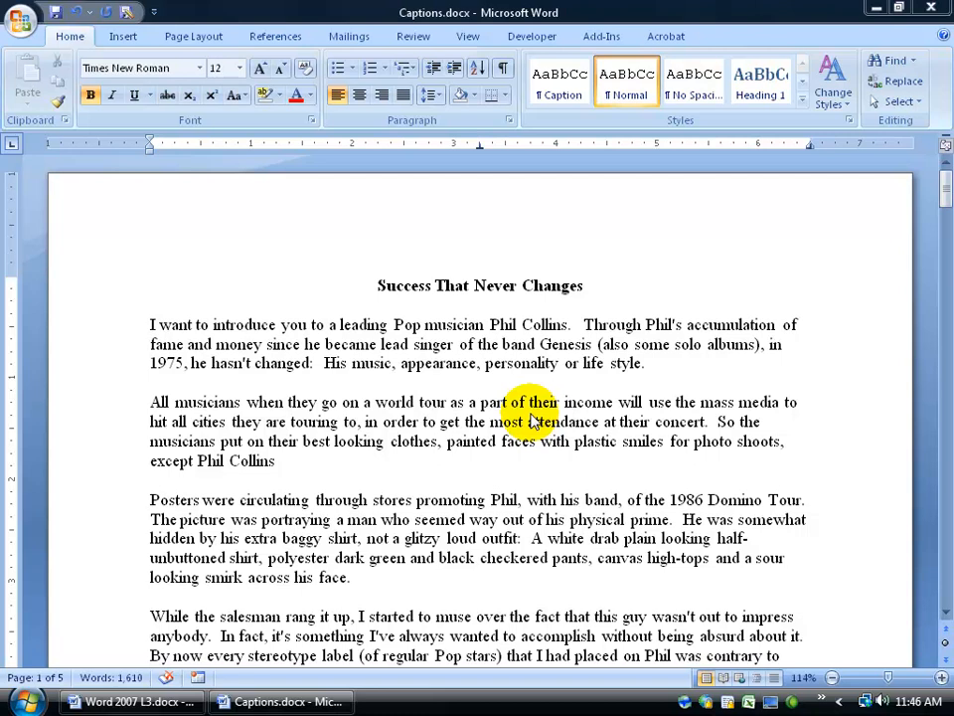
Step: Browse the document graphic by graphic to examine each picture and the caption beneath it
{"action": "left_click", "coordinate": [945, 642]}
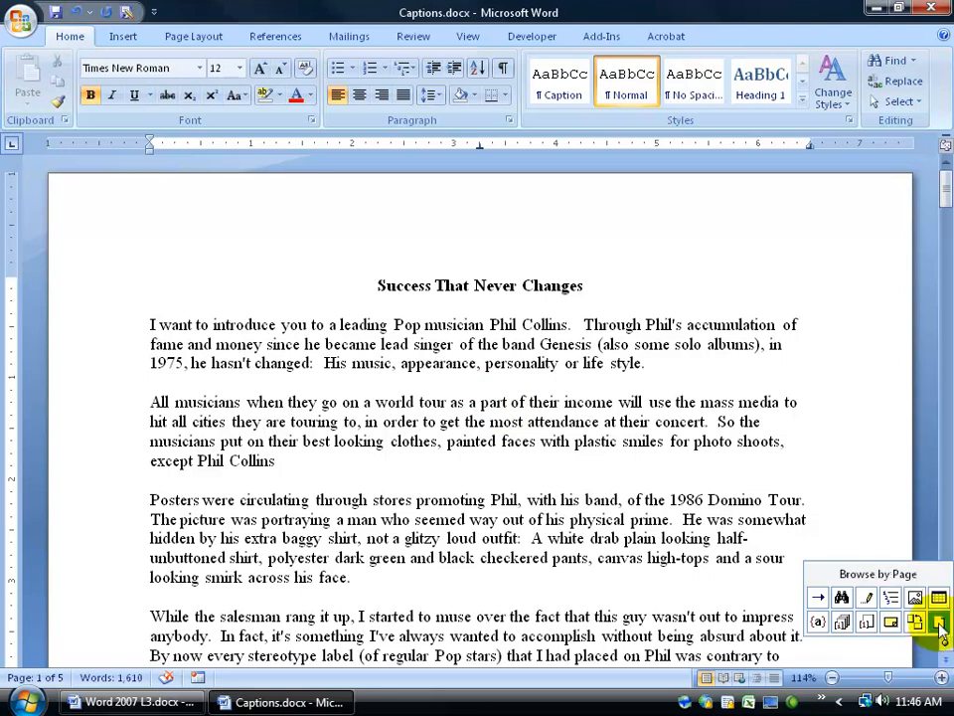
{"action": "left_click", "coordinate": [915, 597]}
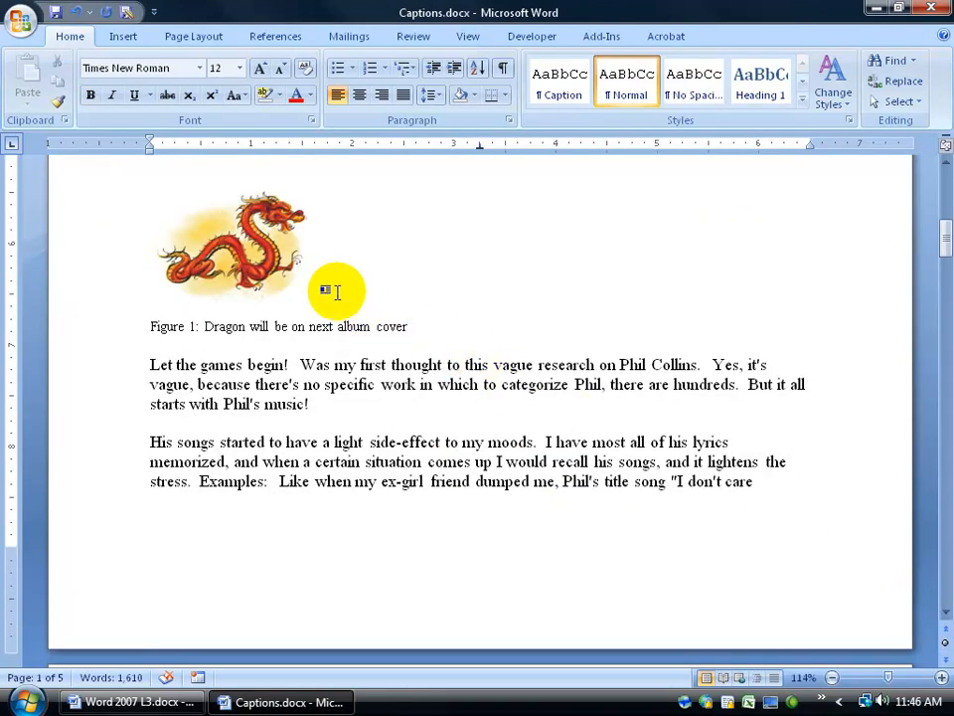
{"action": "left_click", "coordinate": [945, 656]}
{"action": "left_click", "coordinate": [945, 629]}
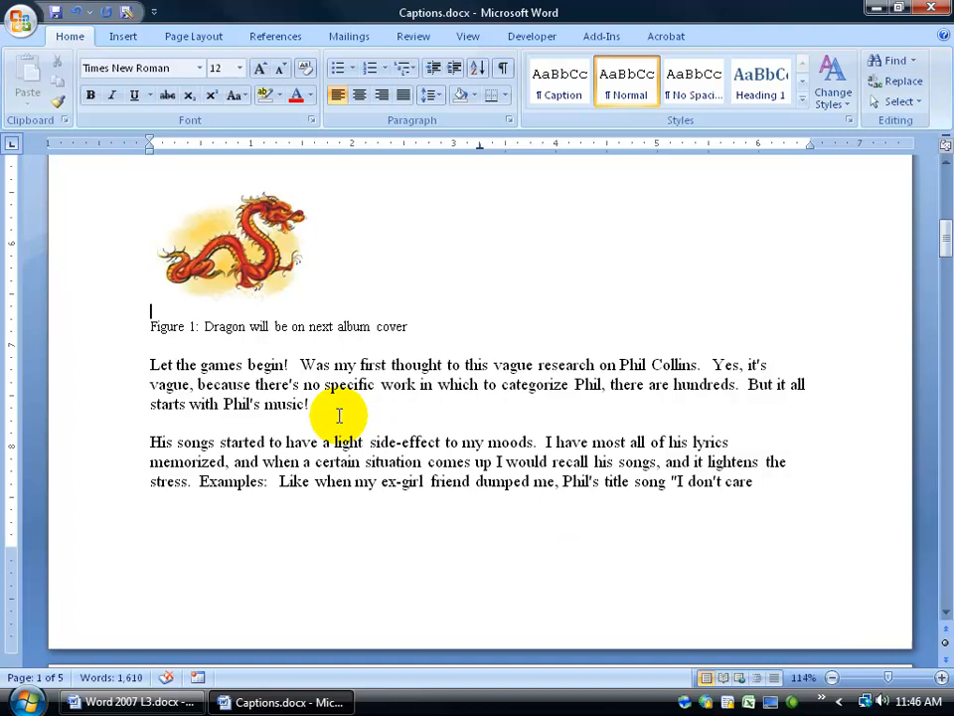
{"action": "left_click", "coordinate": [174, 338]}
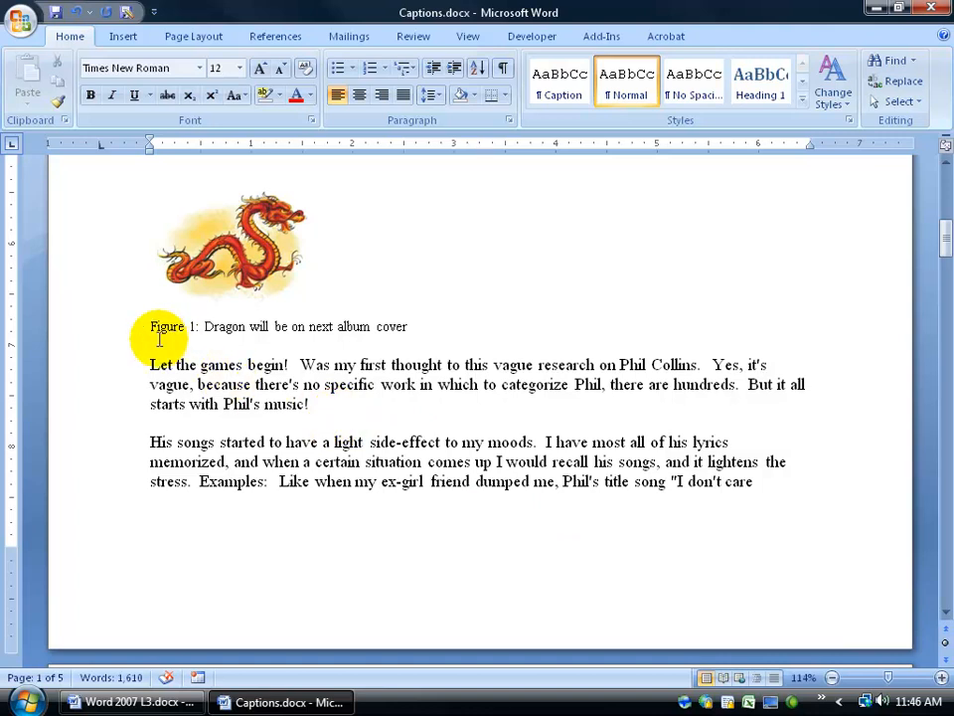
{"action": "left_click", "coordinate": [945, 657]}
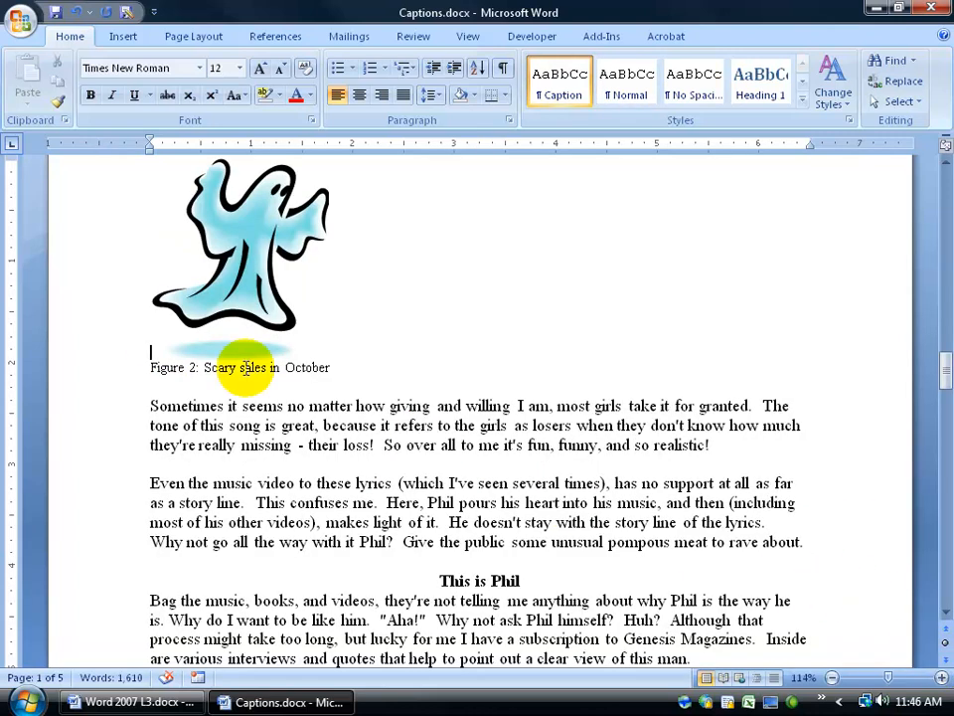
{"action": "left_click", "coordinate": [945, 657]}
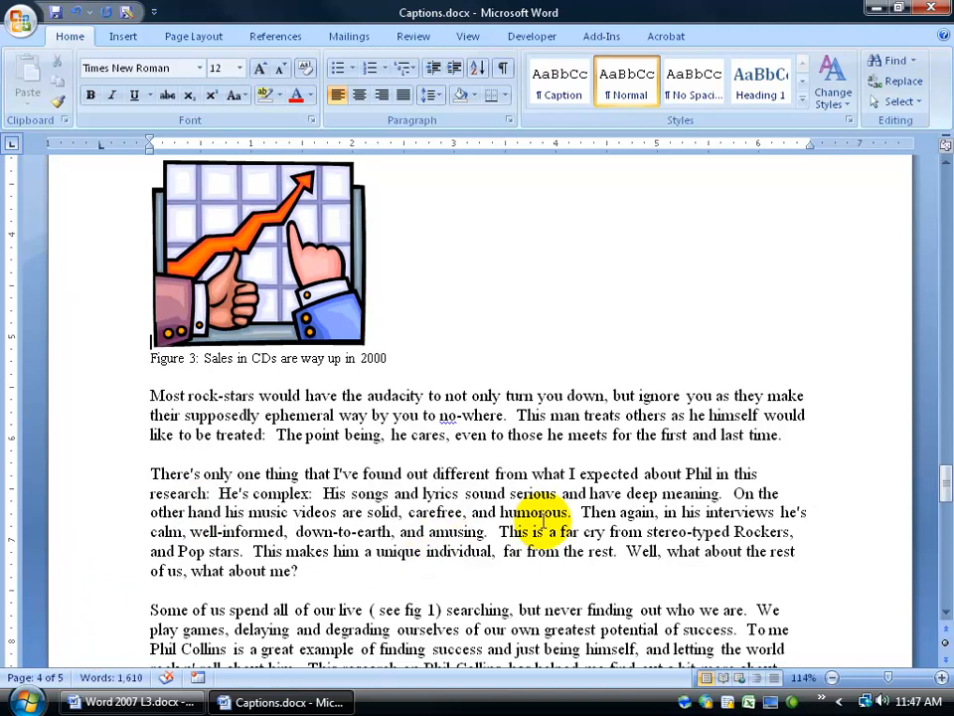
Step: Start inserting a table of figures at the very beginning of the document
{"action": "key", "text": "ctrl+Home"}
{"action": "left_click", "coordinate": [278, 37]}
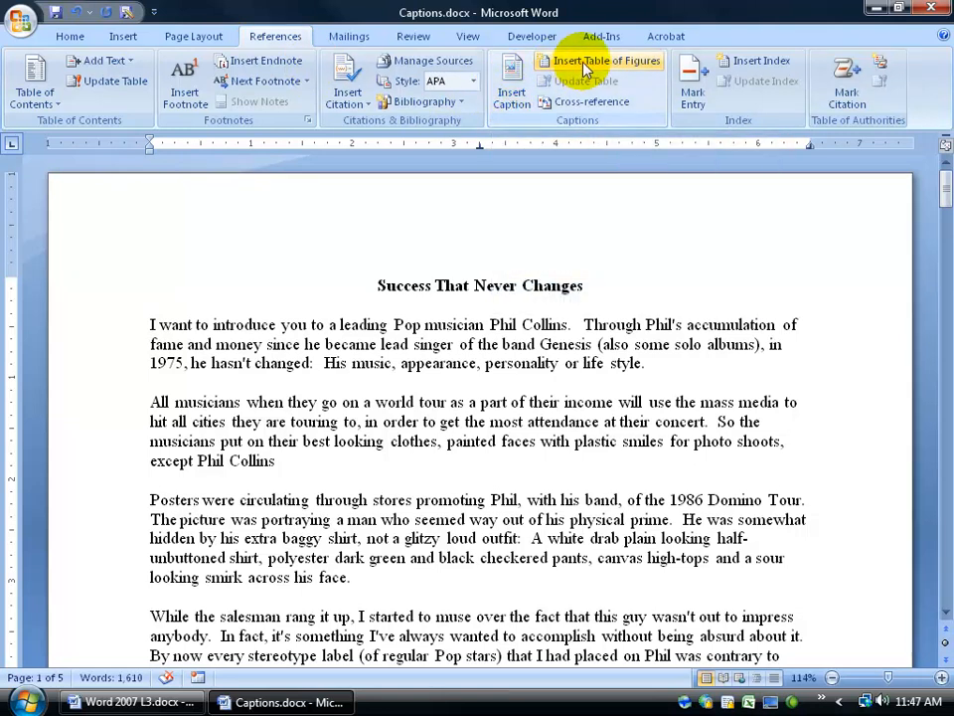
{"action": "left_click", "coordinate": [586, 66]}
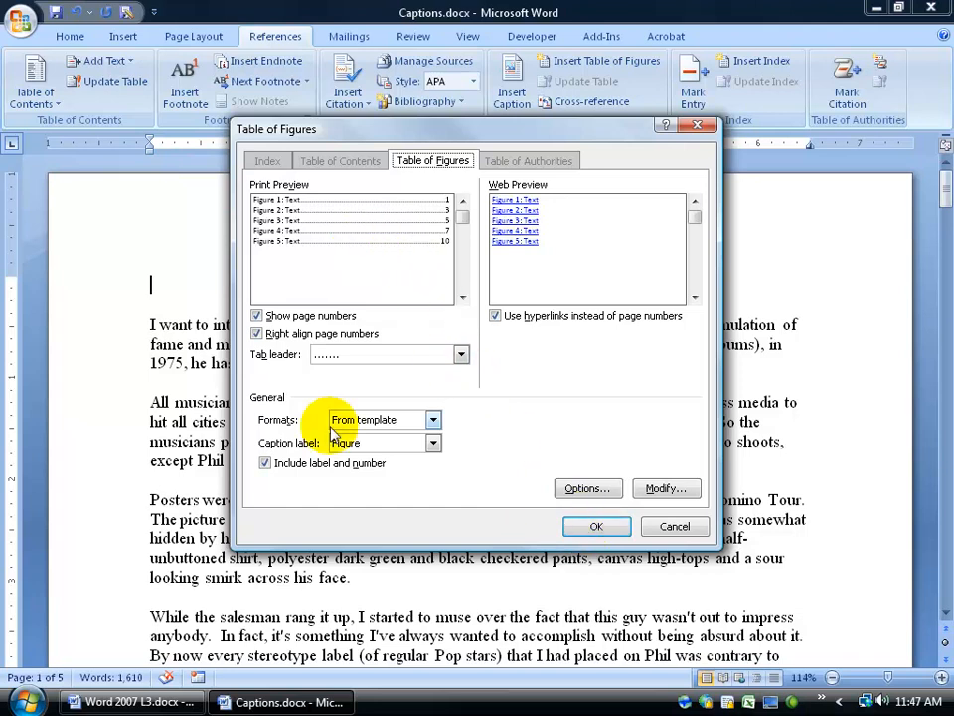
Step: Preview the Formal and Centered formats for the table of figures
{"action": "left_click", "coordinate": [435, 418]}
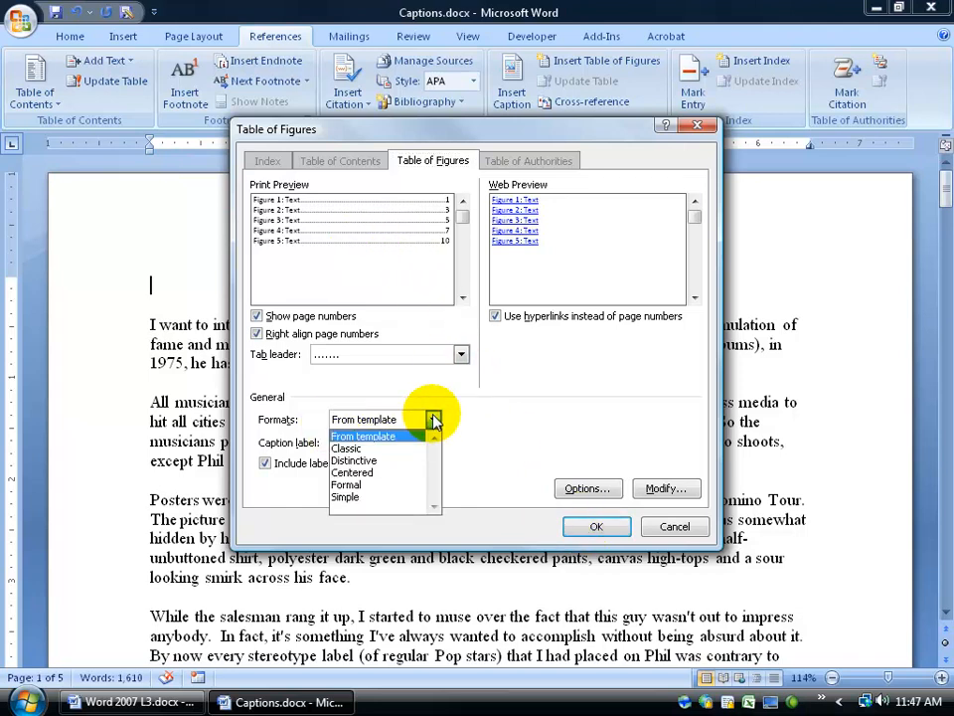
{"action": "left_click", "coordinate": [394, 484]}
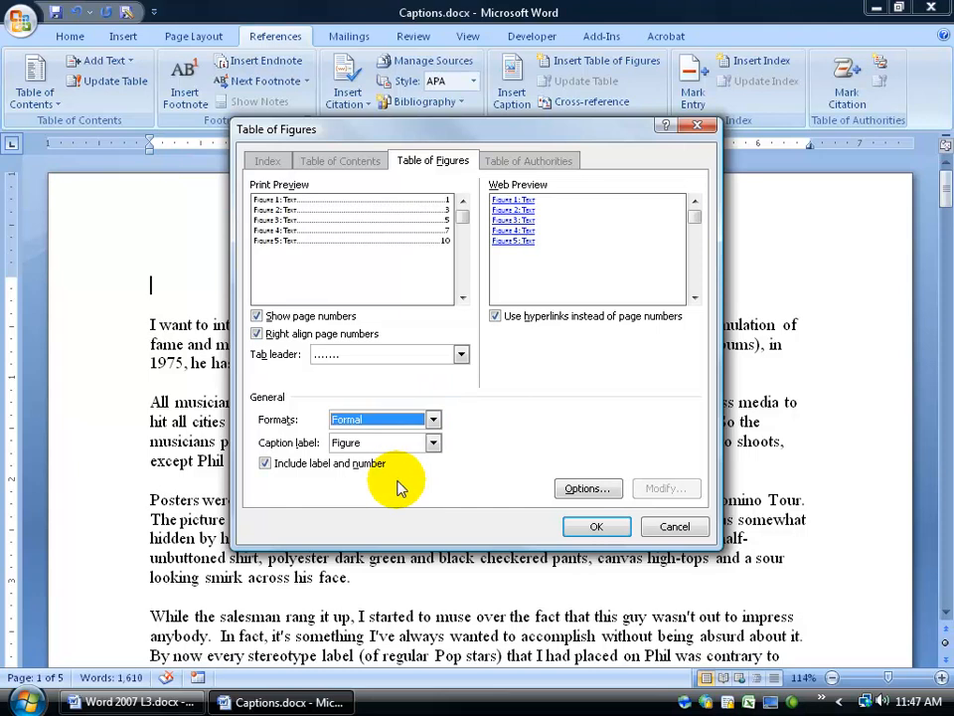
{"action": "left_click", "coordinate": [434, 419]}
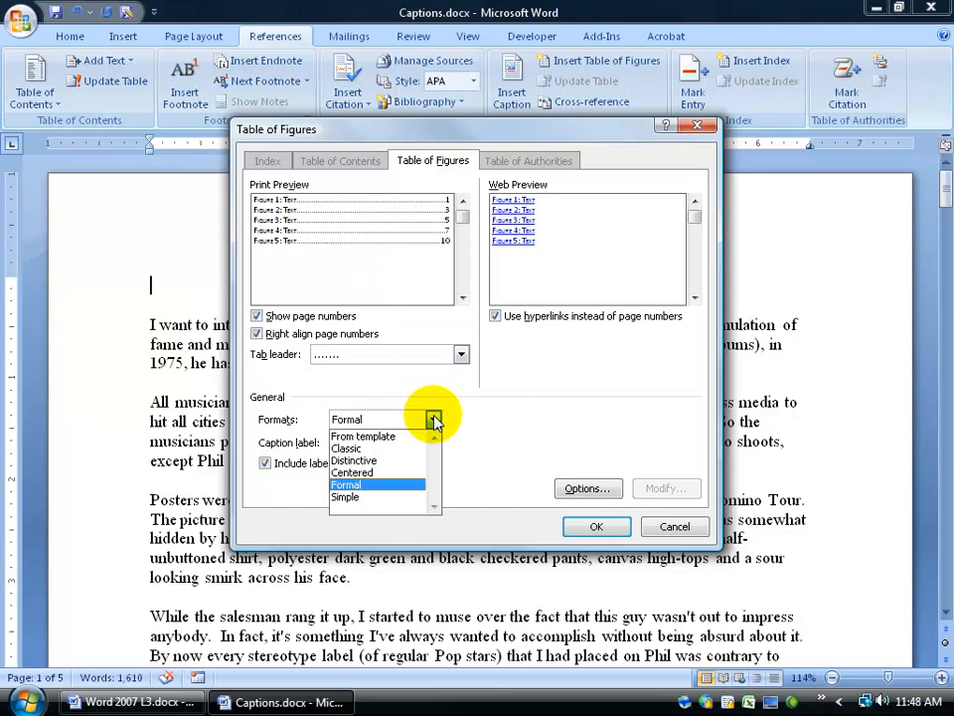
{"action": "left_click", "coordinate": [398, 473]}
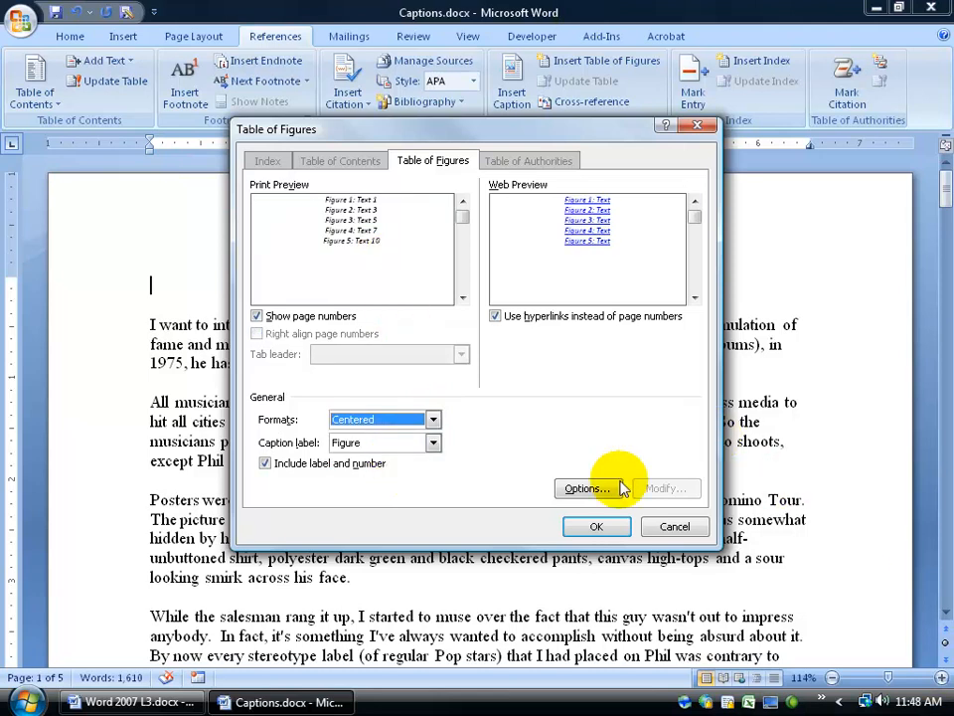
Step: Set the table of figures format to Classic with a dotted tab leader
{"action": "left_click", "coordinate": [433, 420]}
{"action": "left_click", "coordinate": [415, 447]}
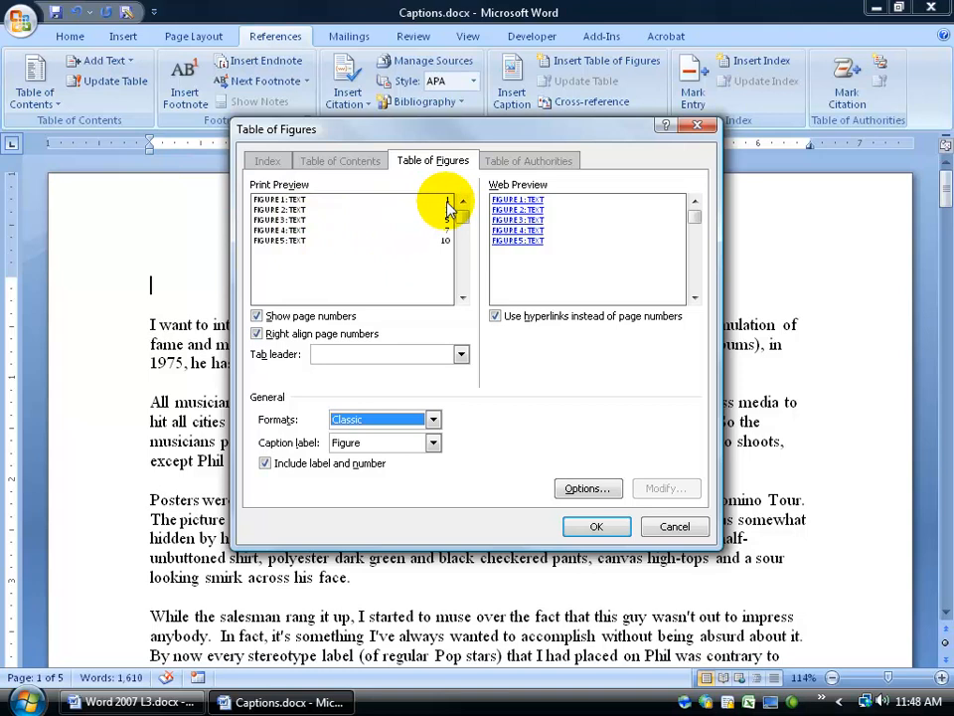
{"action": "left_click", "coordinate": [461, 355]}
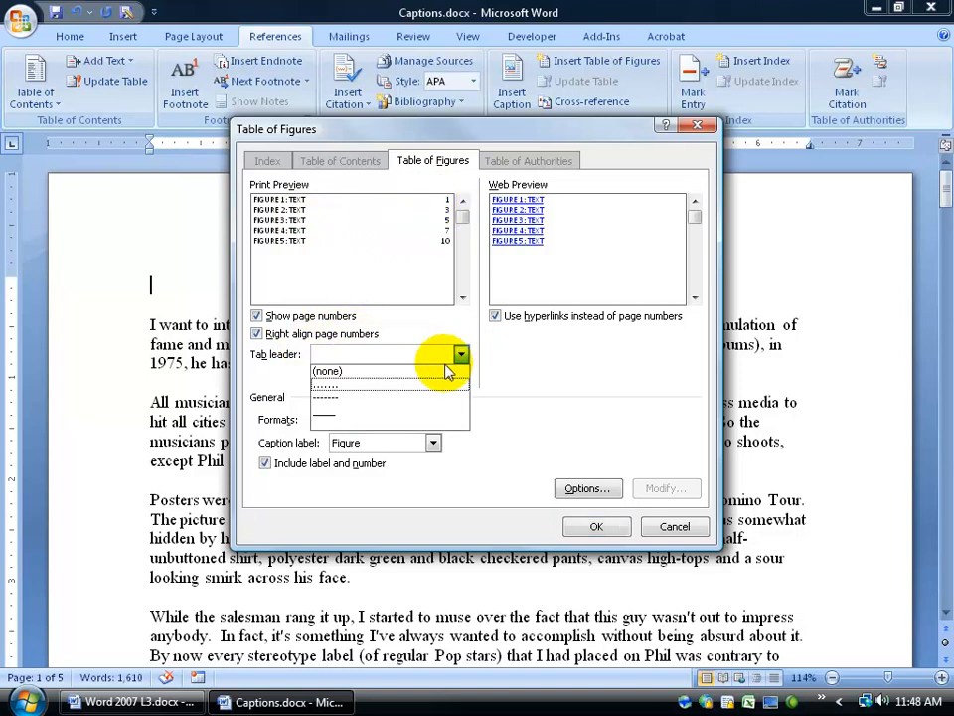
{"action": "left_click", "coordinate": [364, 387]}
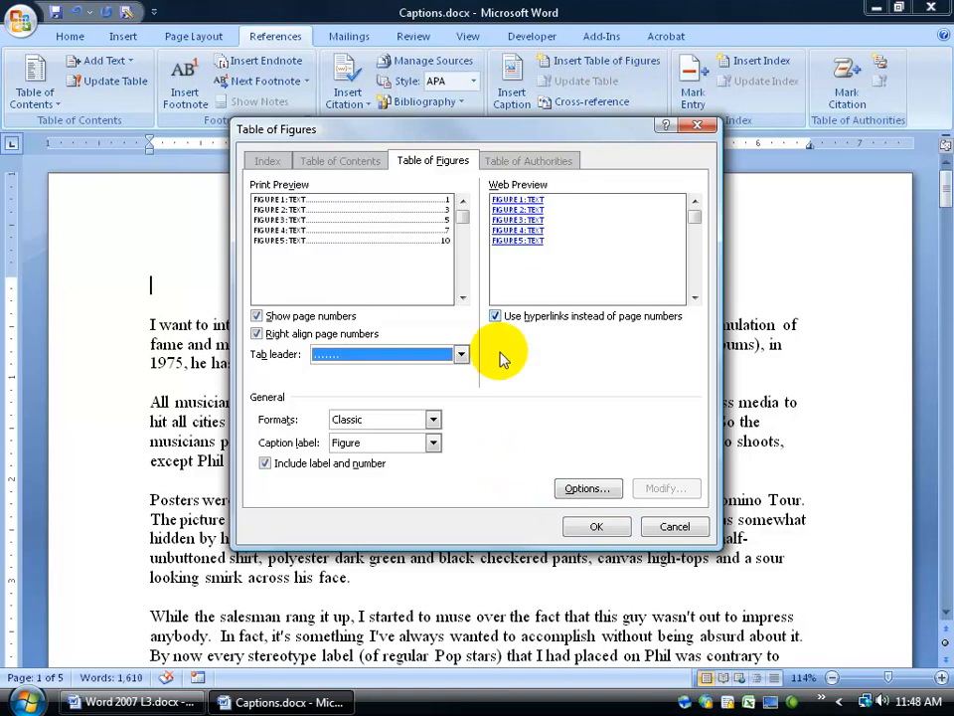
Step: Use Figure as the caption label and insert the table of figures above the document title
{"action": "left_click", "coordinate": [433, 442]}
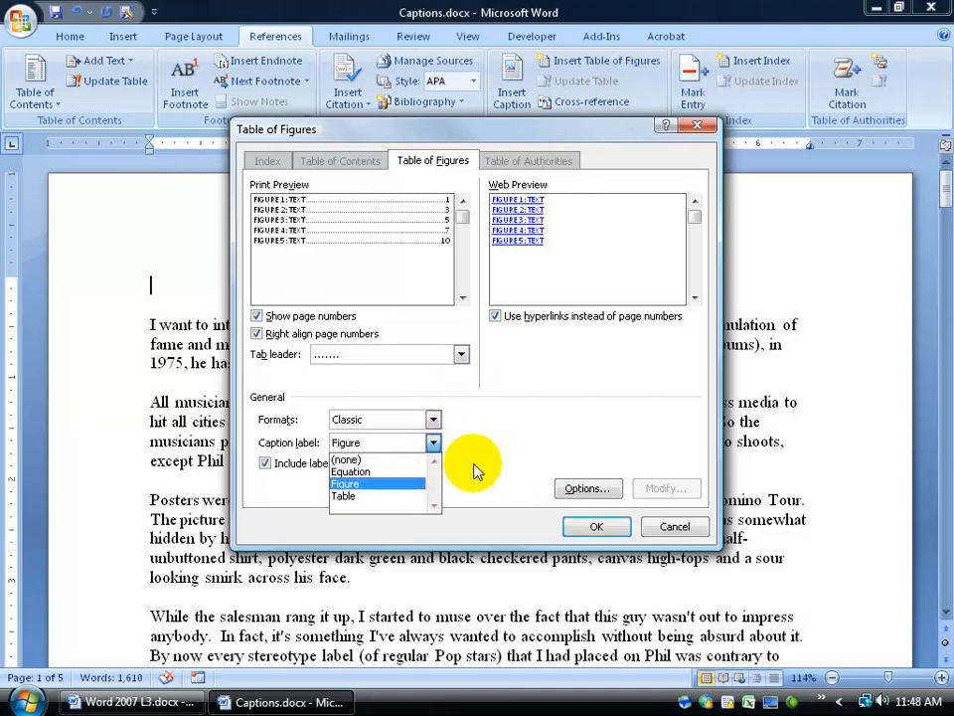
{"action": "left_click", "coordinate": [422, 483]}
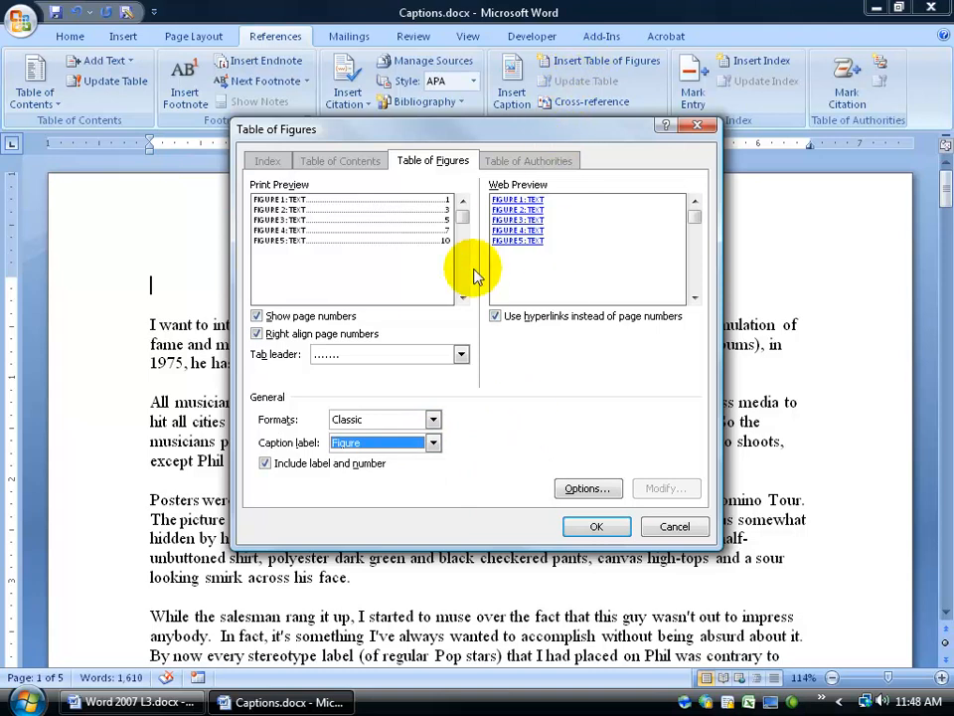
{"action": "left_click", "coordinate": [433, 443]}
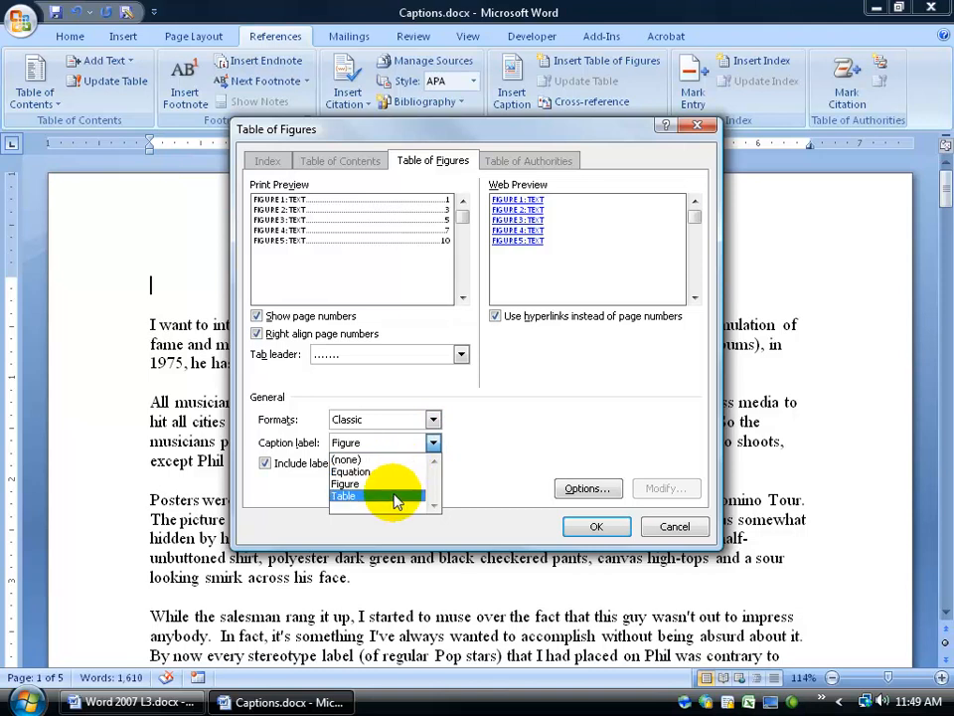
{"action": "left_click", "coordinate": [539, 459]}
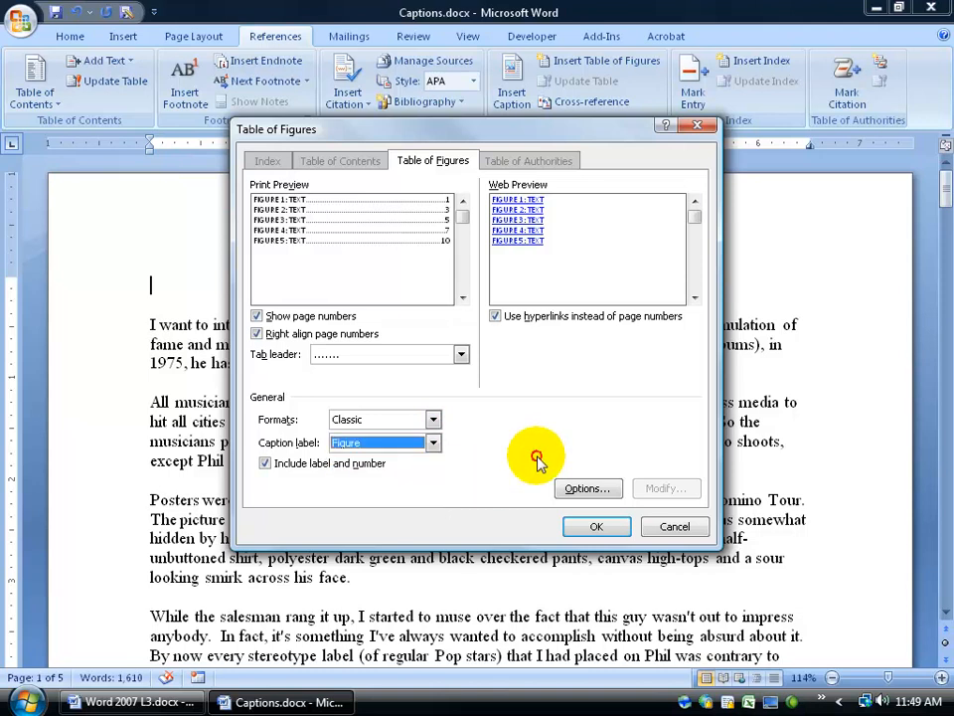
{"action": "left_click", "coordinate": [582, 522]}
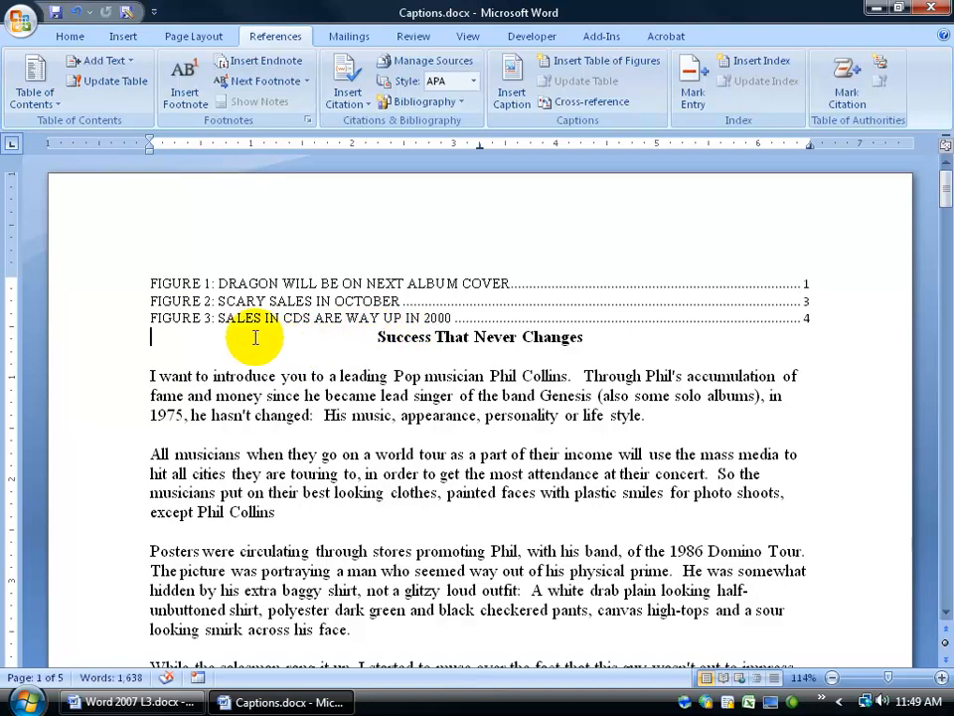
Step: Insert a page break between the table of figures and the title "Success That Never Changes"
{"action": "left_click", "coordinate": [191, 36]}
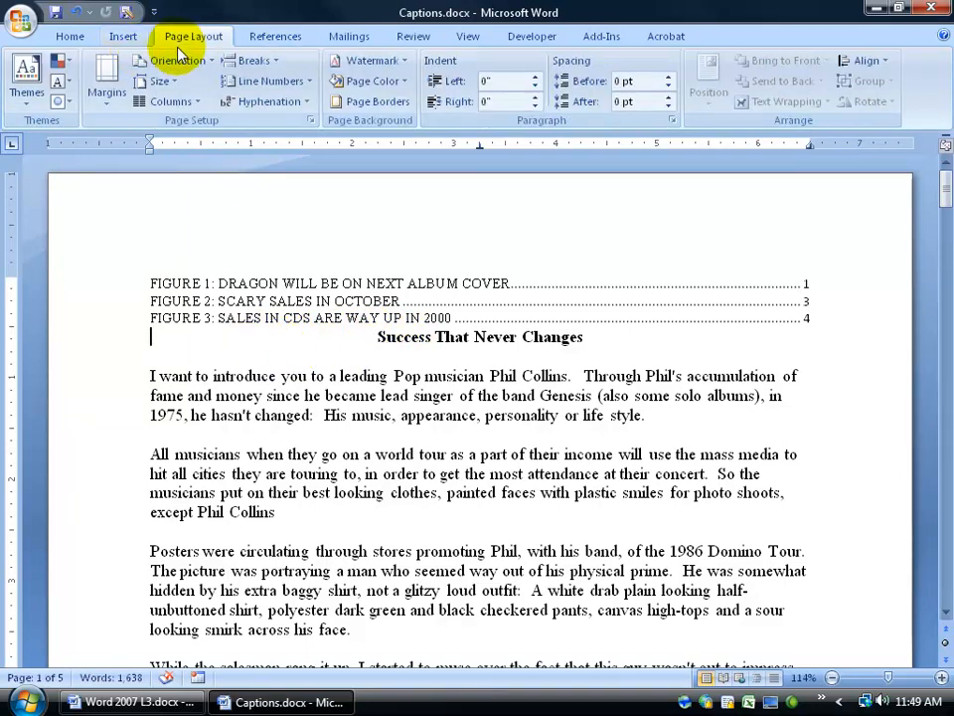
{"action": "left_click", "coordinate": [251, 63]}
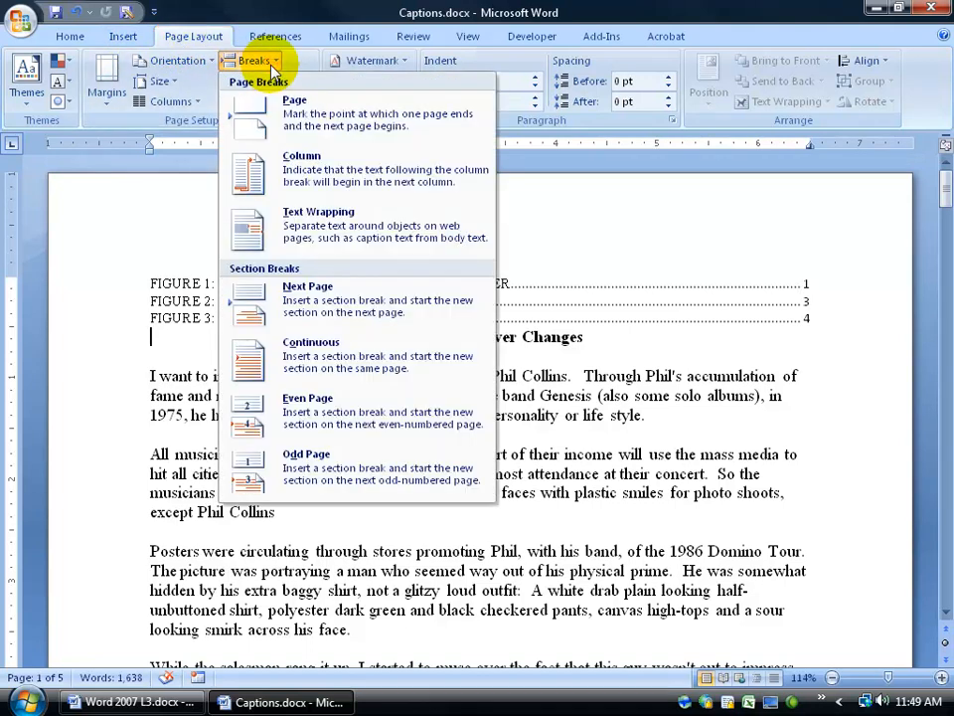
{"action": "left_click", "coordinate": [298, 109]}
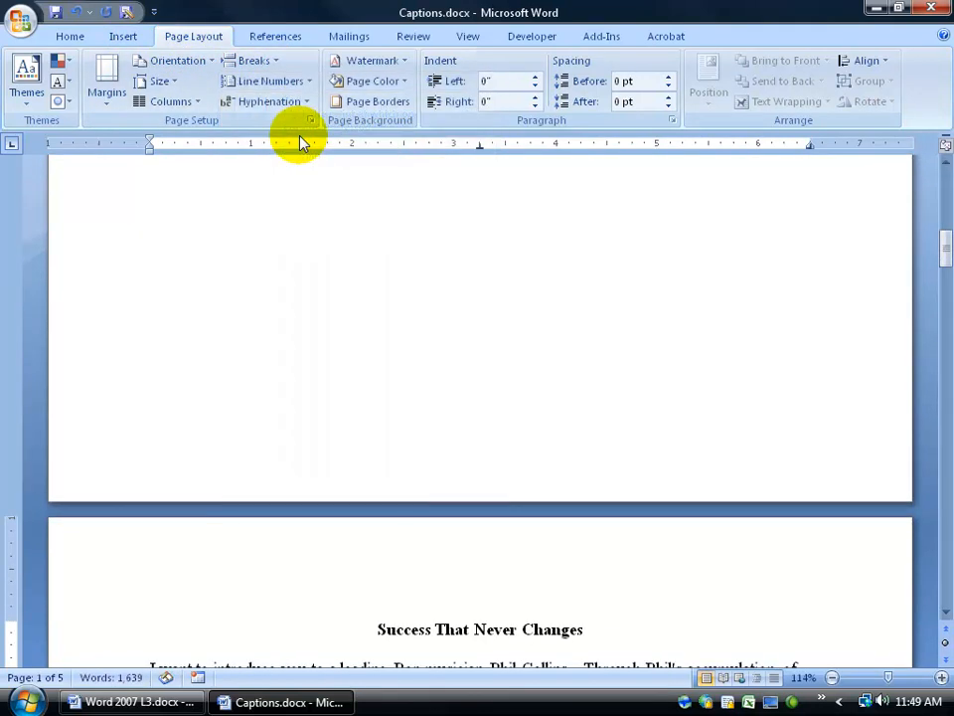
Step: Add three blank lines above the table of figures on the first page
{"action": "left_click_drag", "start_coordinate": [942, 256], "coordinate": [947, 199]}
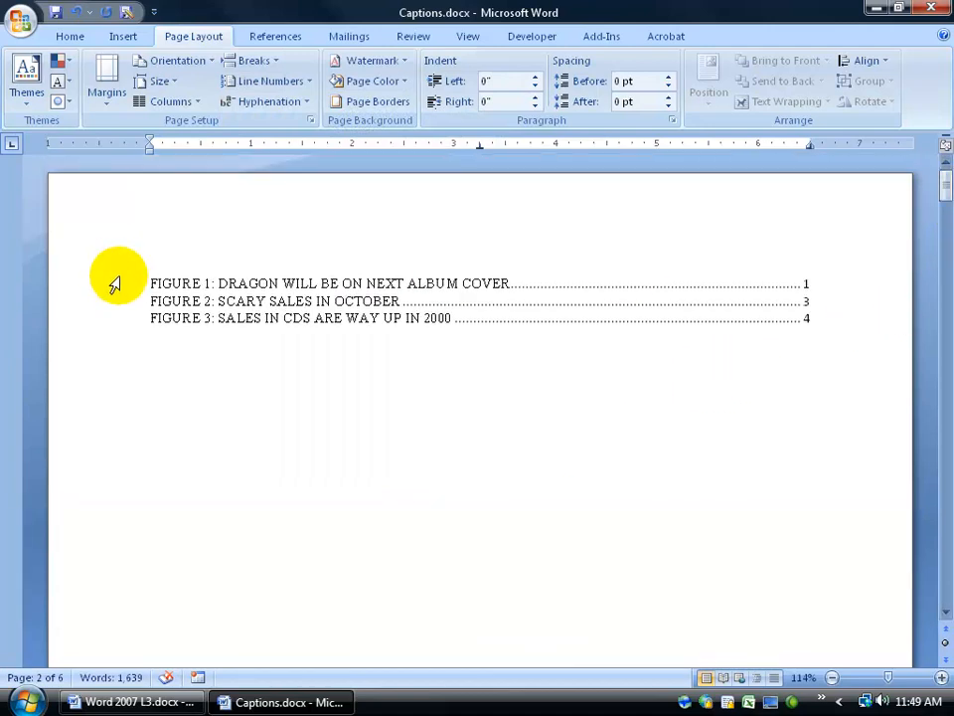
{"action": "left_click", "coordinate": [143, 279]}
{"action": "key", "text": "Return"}
{"action": "key", "text": "Return"}
{"action": "key", "text": "Return"}
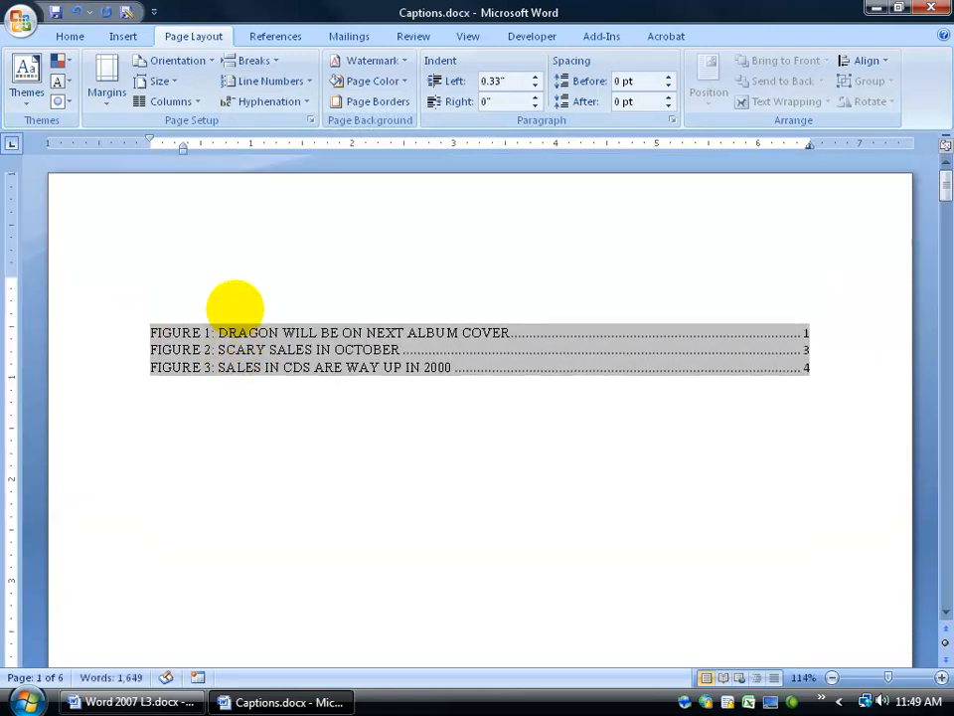
{"action": "left_click", "coordinate": [156, 274]}
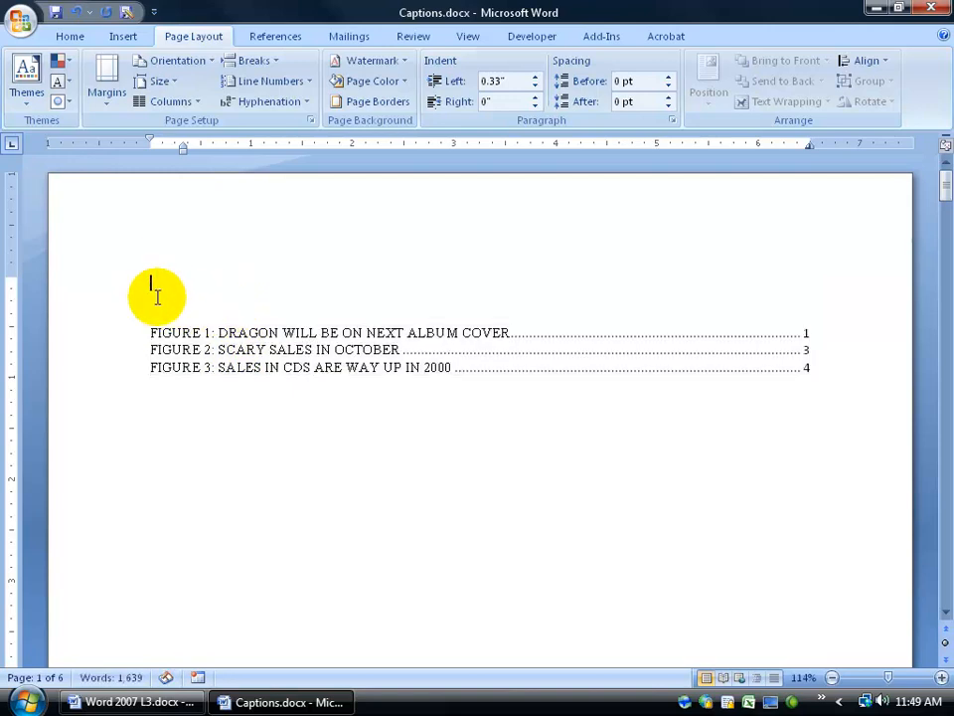
Step: Update the table of figures, refreshing its page numbers only
{"action": "left_click", "coordinate": [167, 332]}
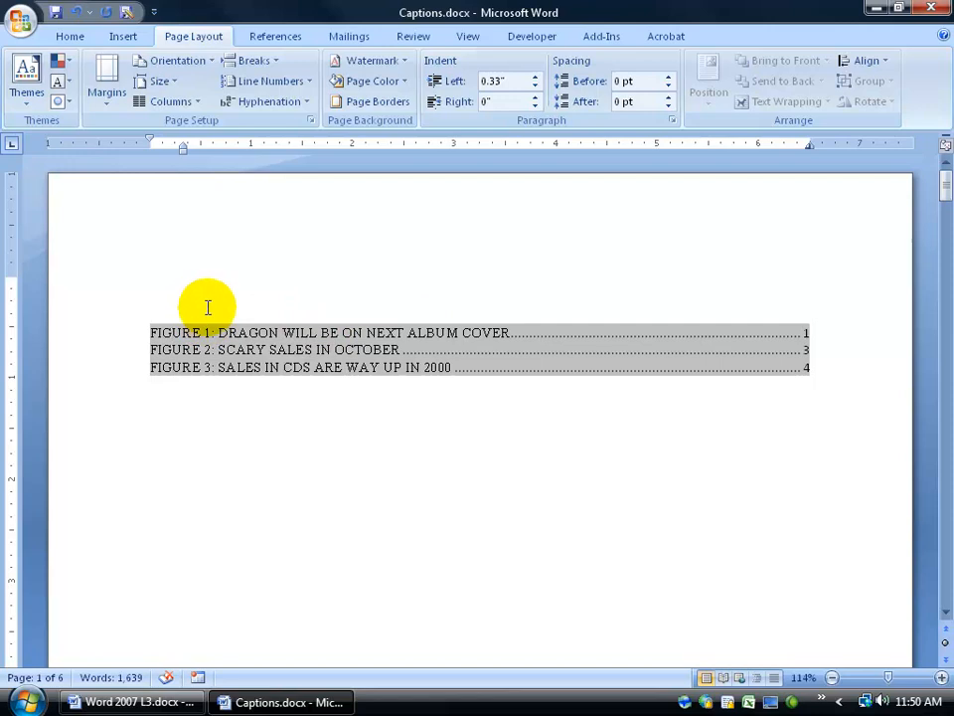
{"action": "left_click", "coordinate": [449, 413]}
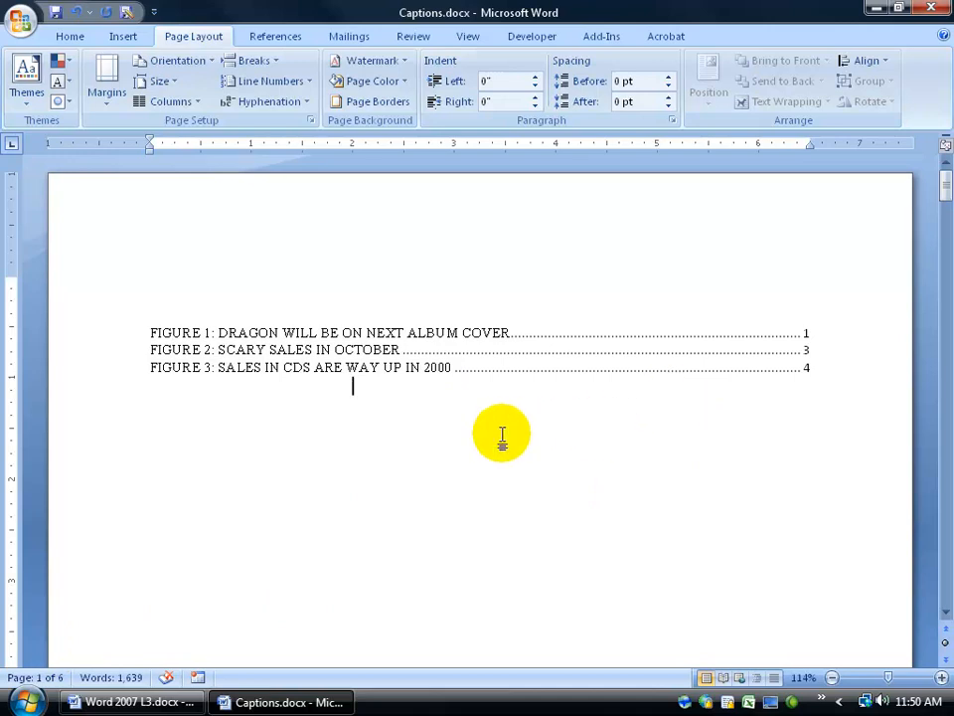
{"action": "right_click", "coordinate": [377, 359]}
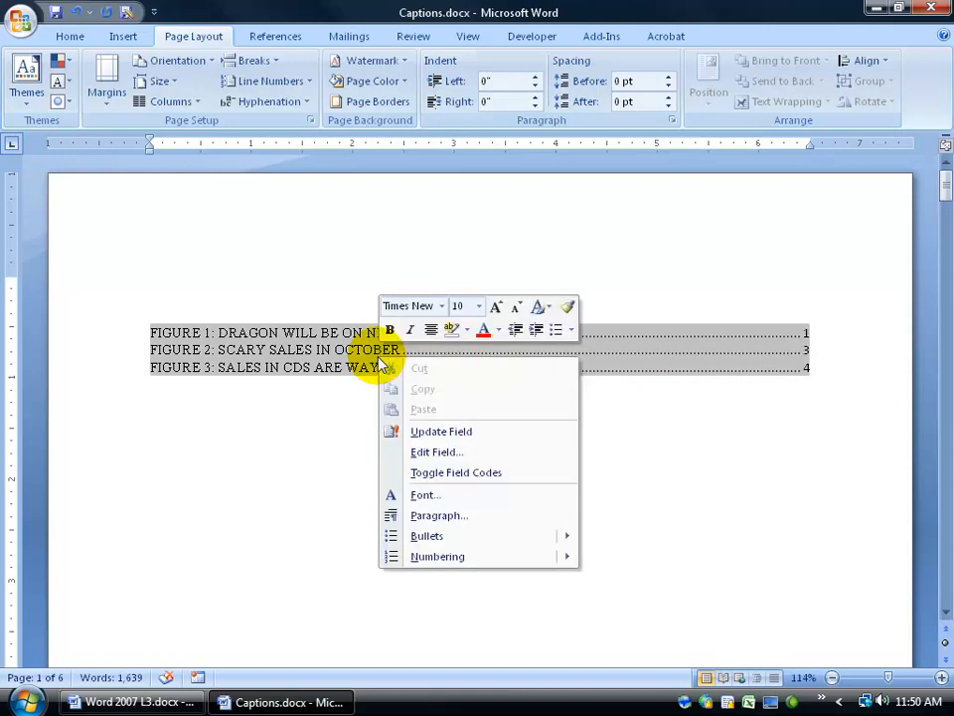
{"action": "left_click", "coordinate": [413, 431]}
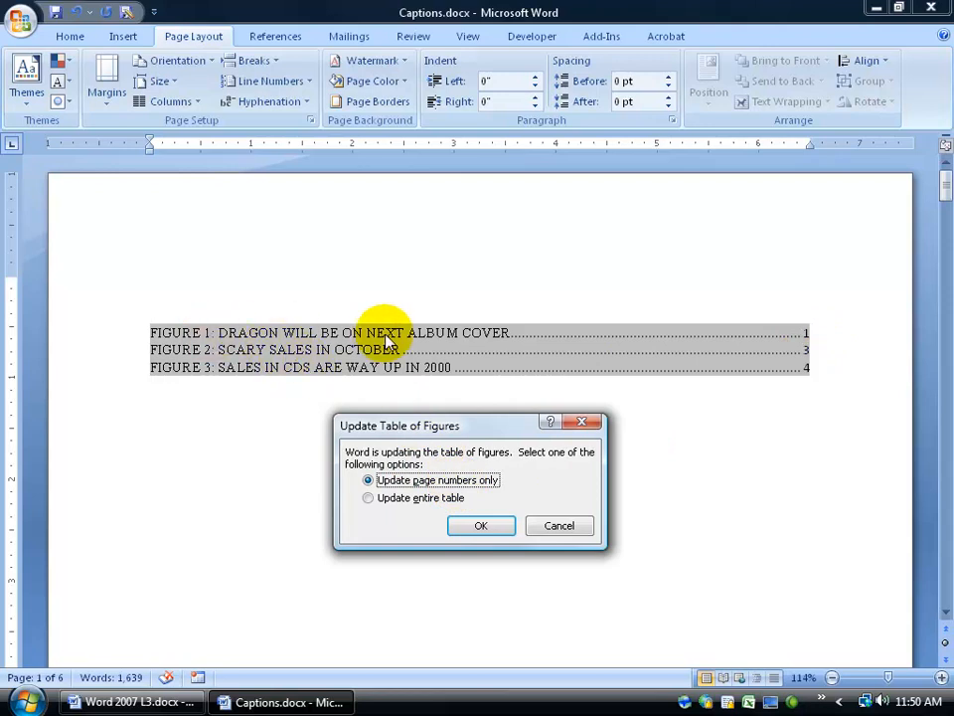
{"action": "left_click", "coordinate": [483, 525]}
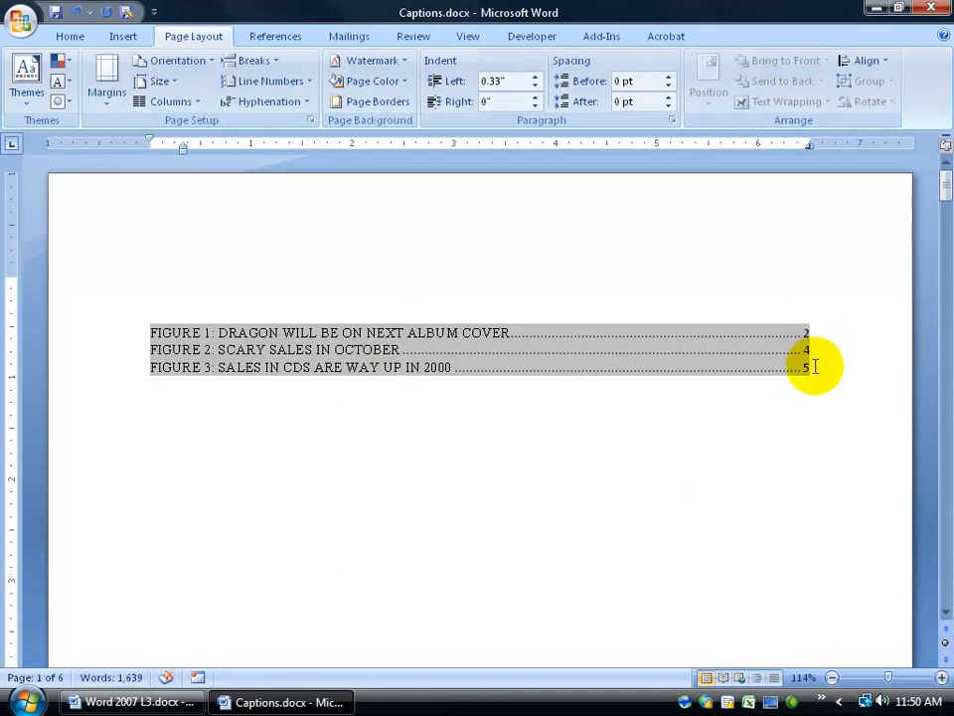
Step: Add the heading "TABLE OF FIGS" in the blank space above the table of figures
{"action": "left_click", "coordinate": [211, 303]}
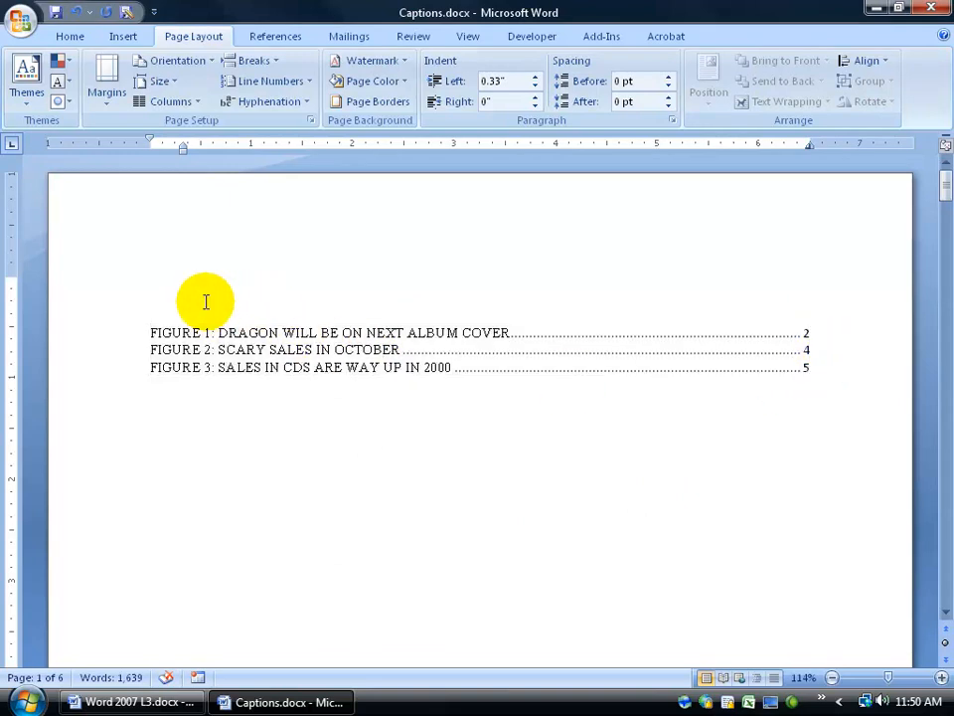
{"action": "type", "text": "TA"}
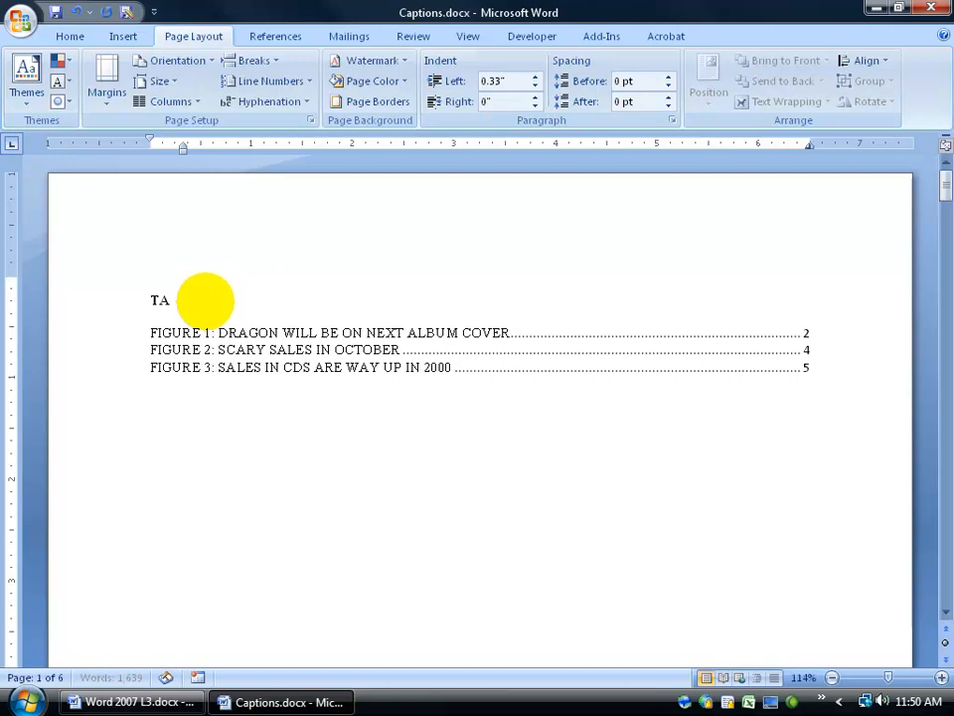
{"action": "type", "text": "BLE OF FIGS"}
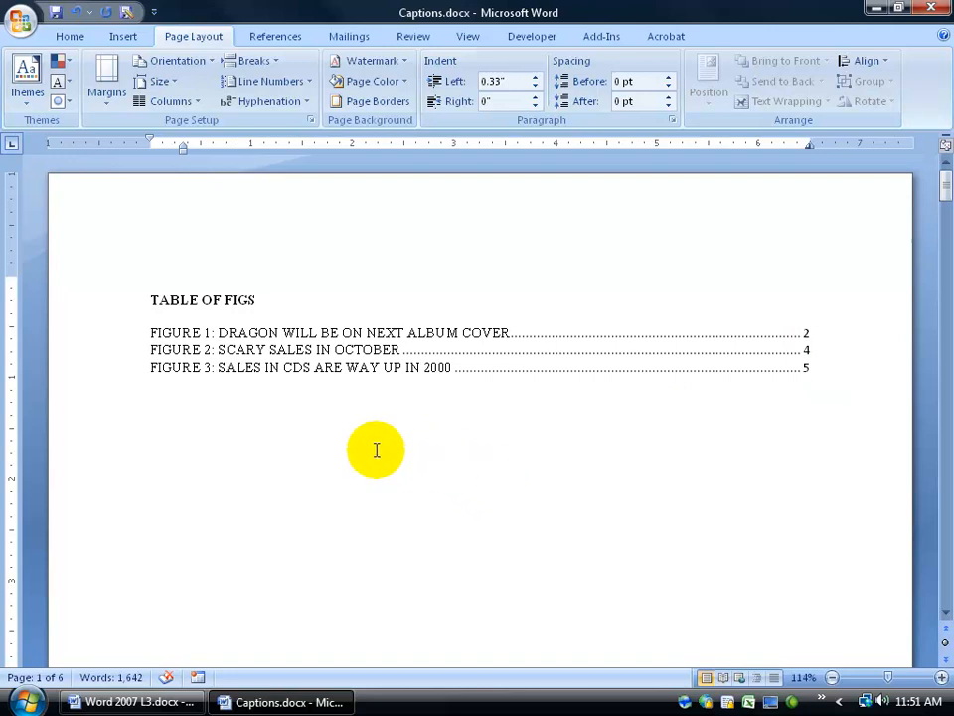
Step: Follow the Figure 2 entry's link to its picture and replace "October" with "November" in the caption
{"action": "left_click", "coordinate": [296, 358], "text": "ctrl"}
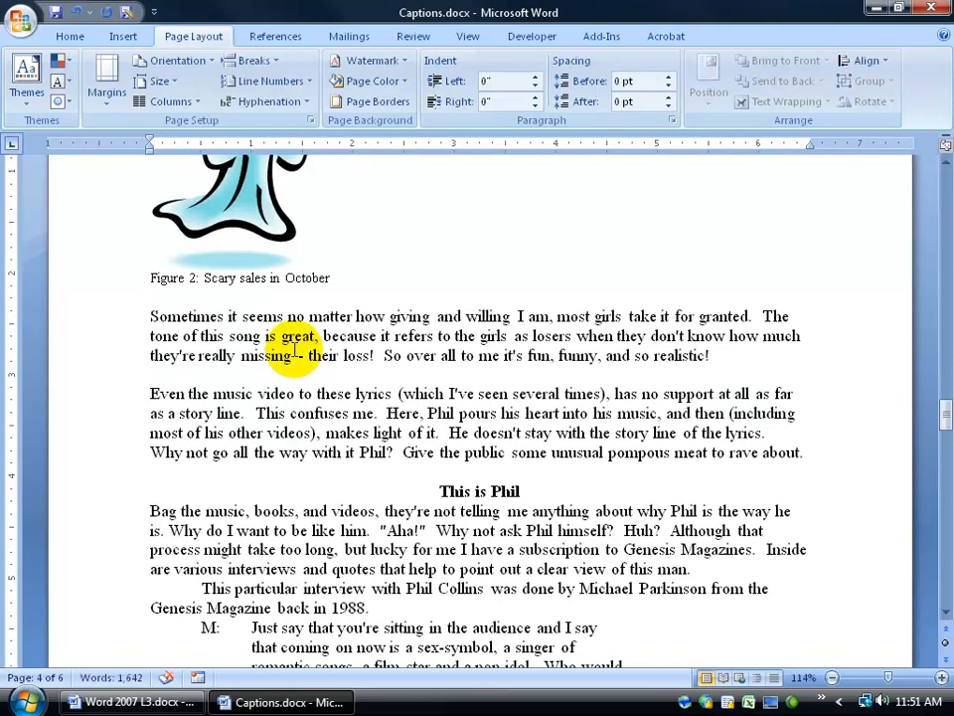
{"action": "double_click", "coordinate": [307, 278]}
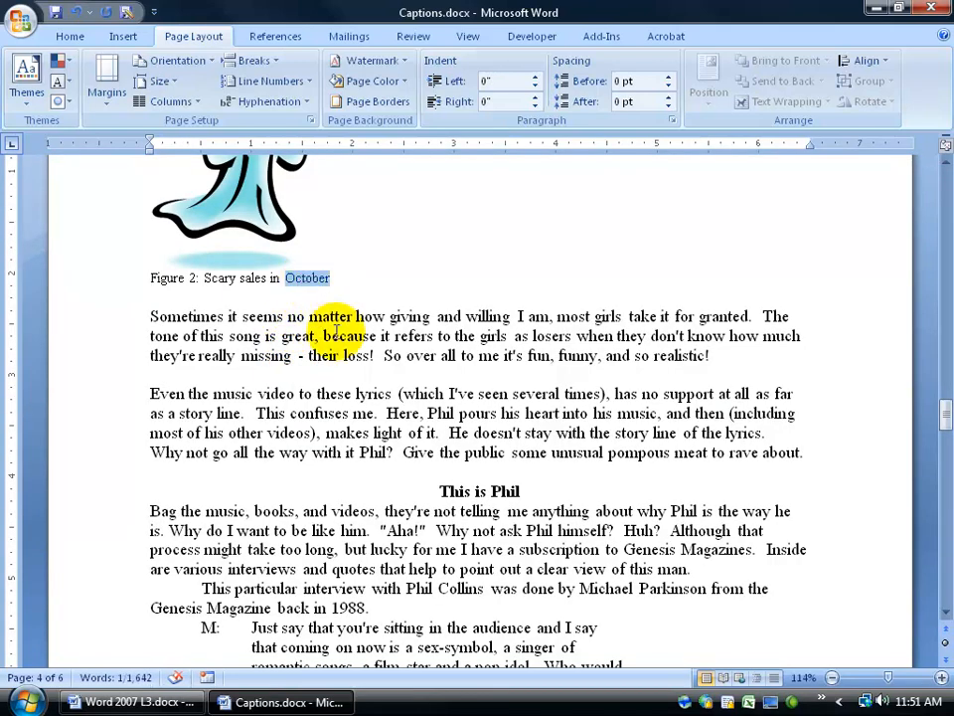
{"action": "type", "text": "November"}
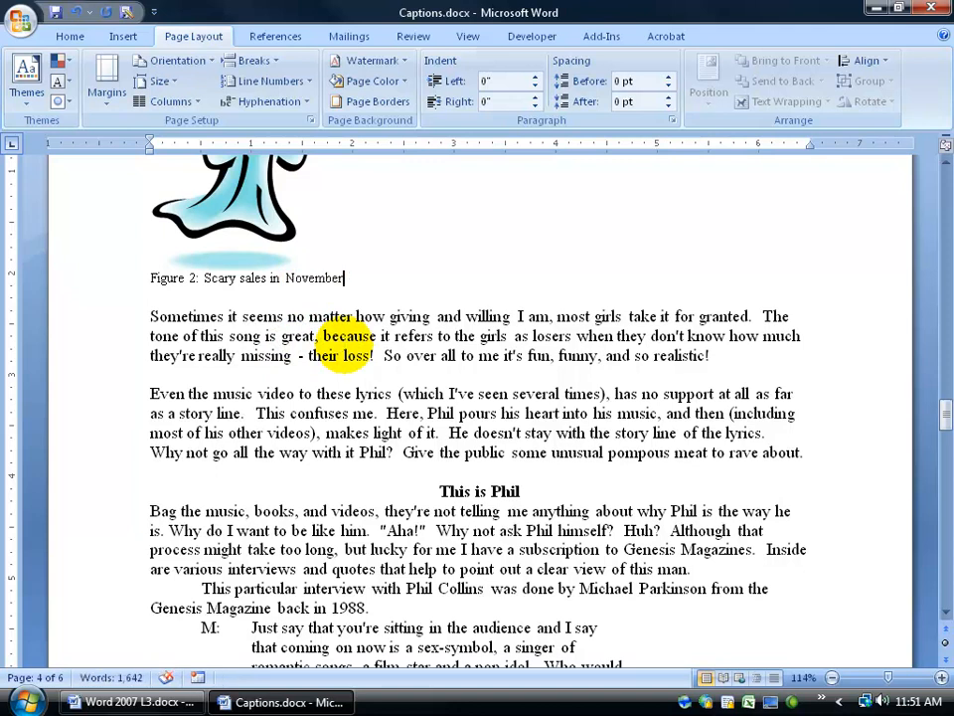
Step: Return to the table of figures and update the entire table to include the edited caption
{"action": "key", "text": "ctrl+Home"}
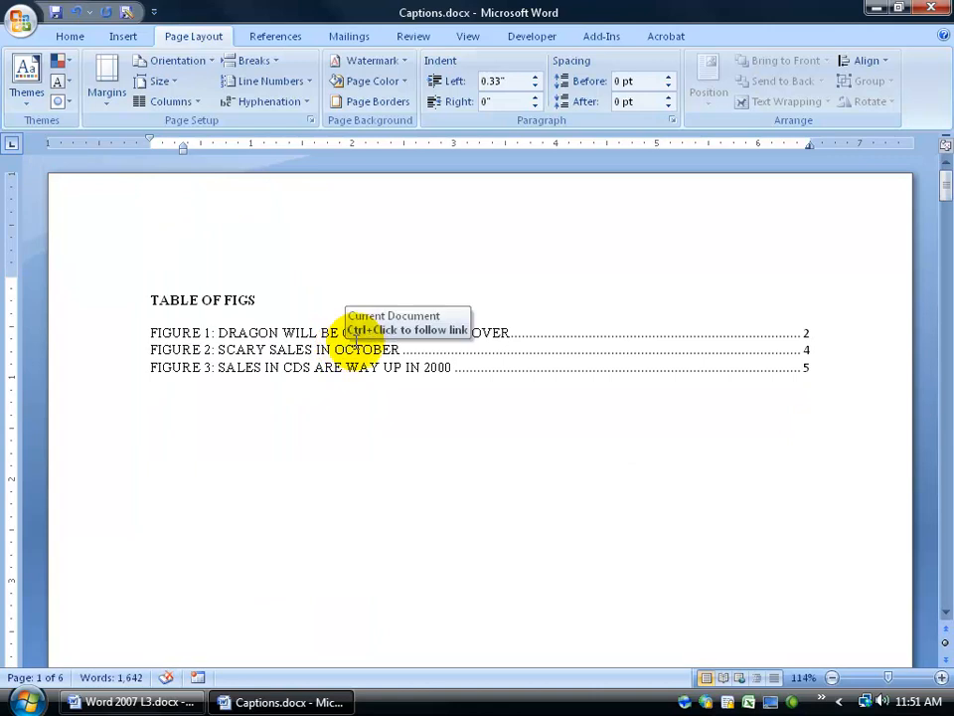
{"action": "right_click", "coordinate": [356, 348]}
{"action": "left_click", "coordinate": [393, 417]}
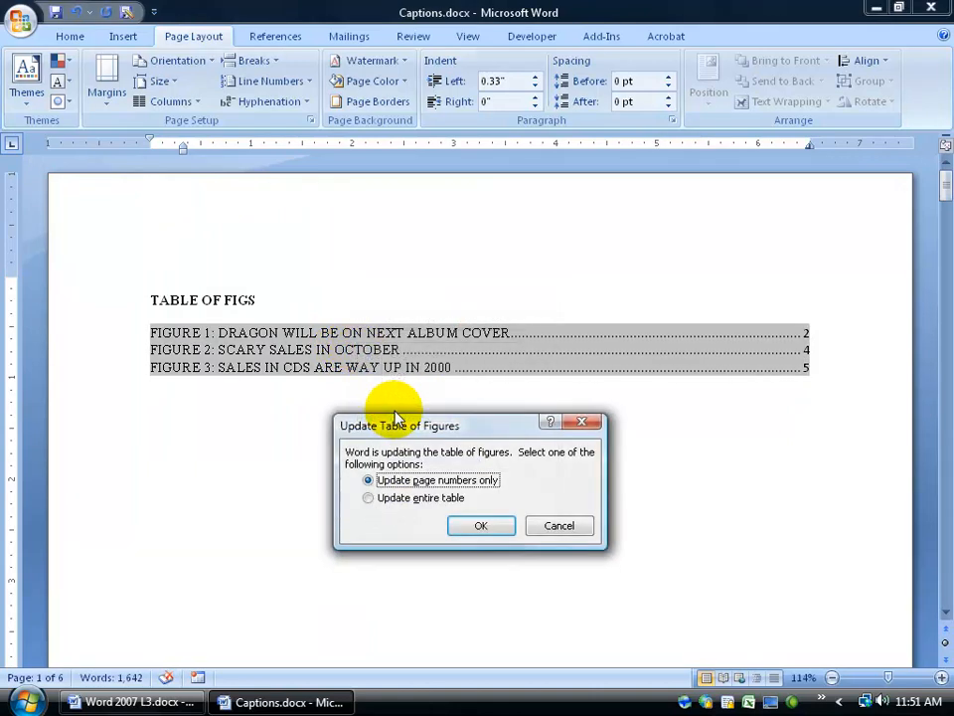
{"action": "left_click", "coordinate": [388, 497]}
{"action": "left_click", "coordinate": [480, 525]}
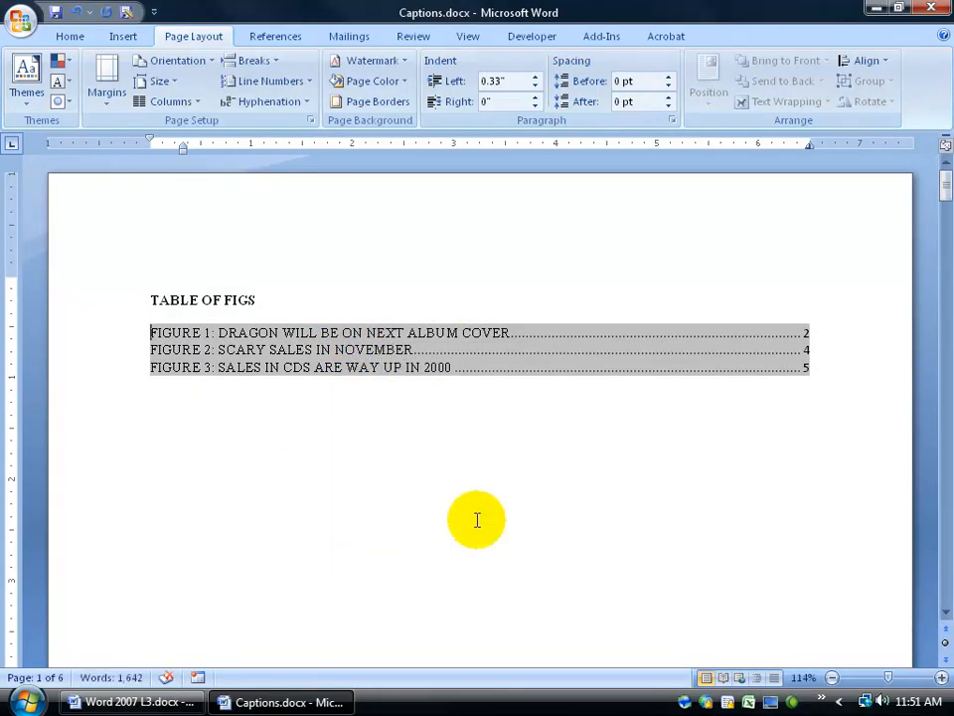